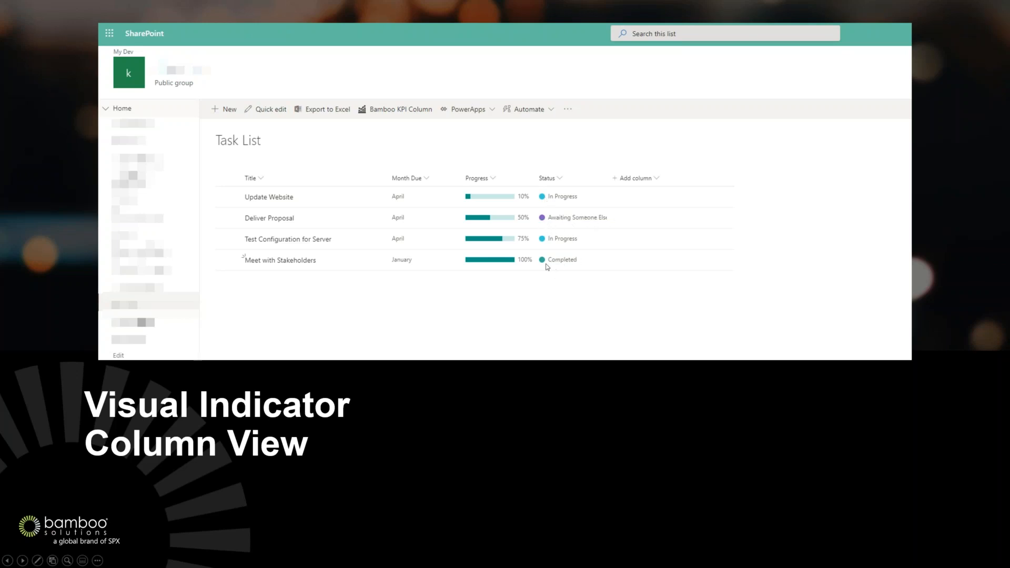
left_click(569, 311)
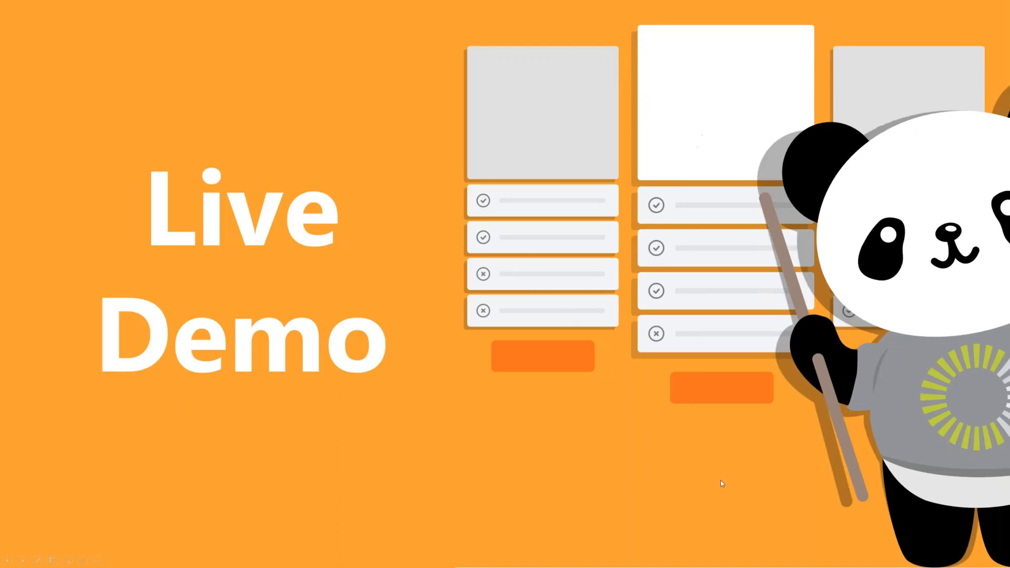
Switch to the Visual Indicator page in SharePoint and name a new visual indicator column Progress
key("alt+Tab")
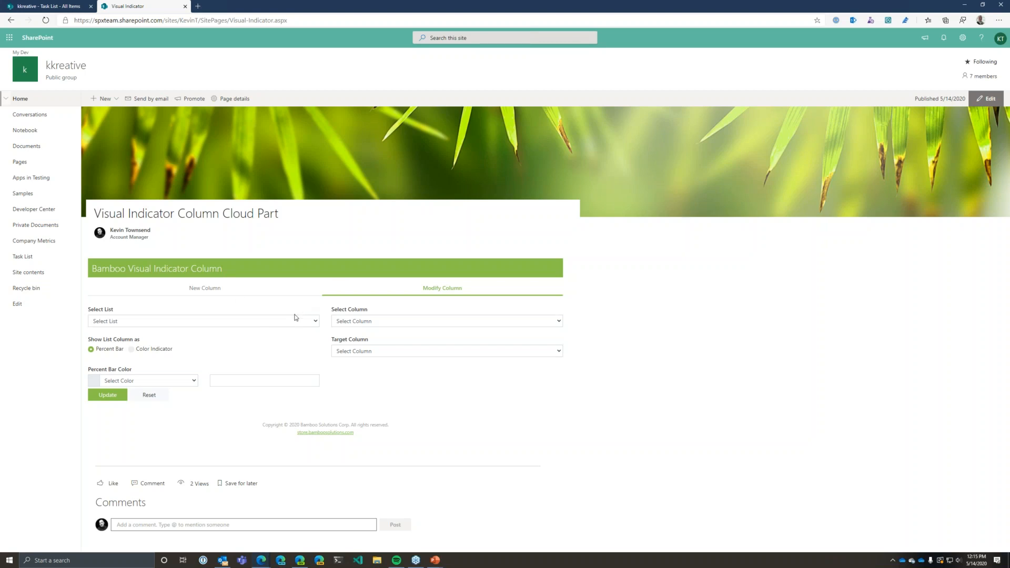
left_click(192, 290)
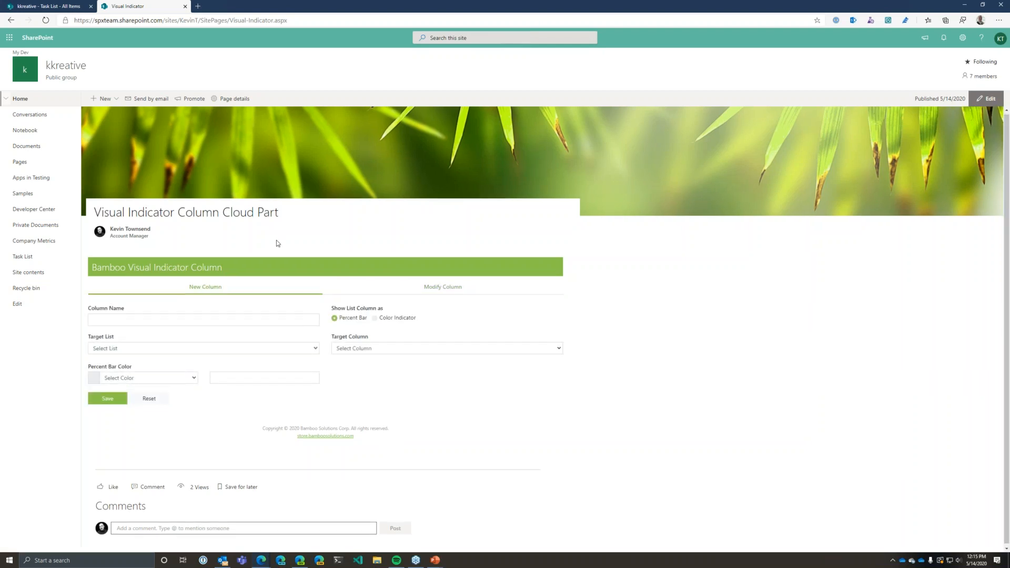
left_click(276, 317)
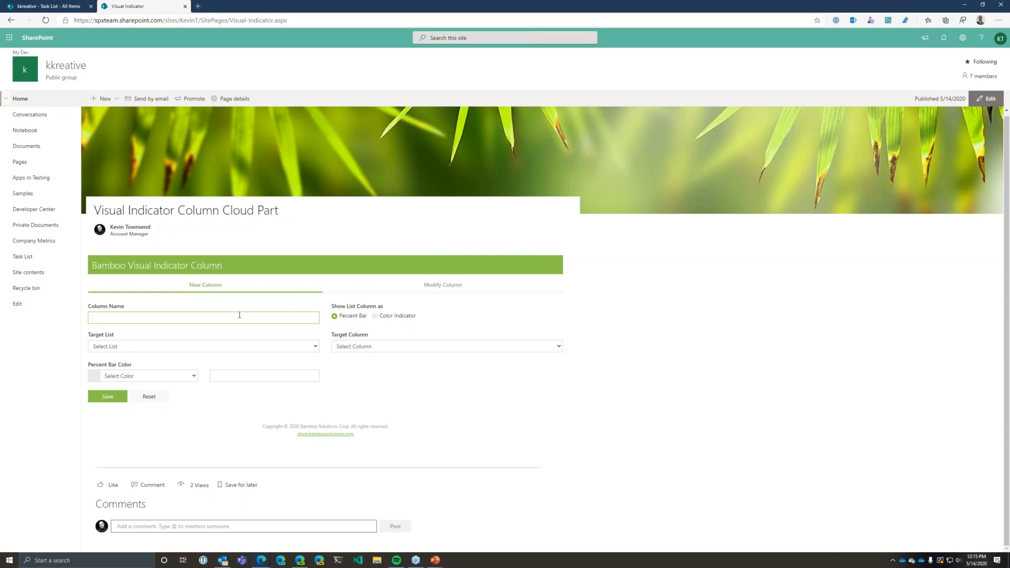
type("rogres")
key("ctrl+a")
key("BackSpace")
type("Status")
left_click_drag(144, 318, 69, 322)
type("Progress")
Set the new Progress column's target list to Task List
left_click(212, 346)
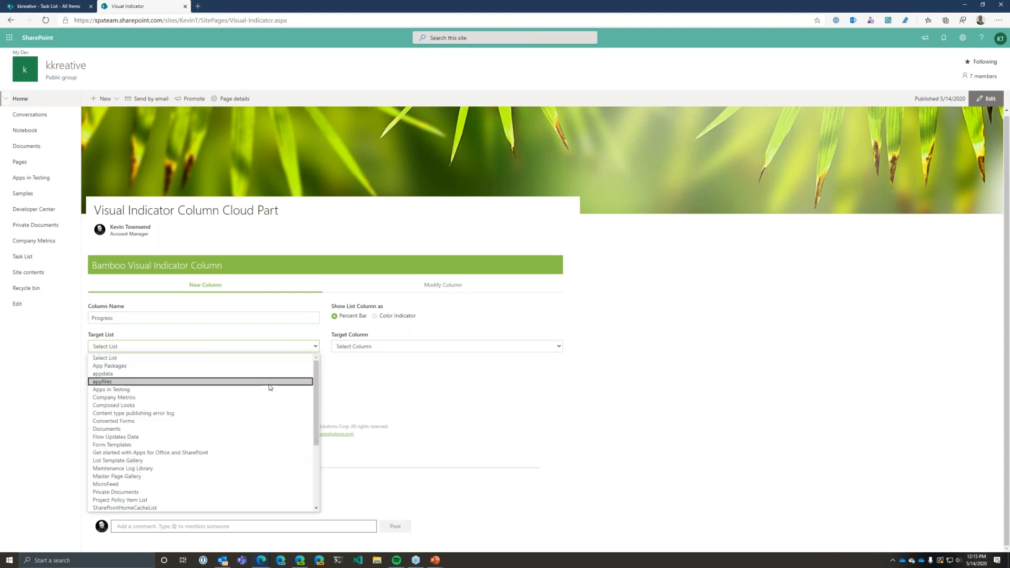
scroll(241, 390, "down", 3)
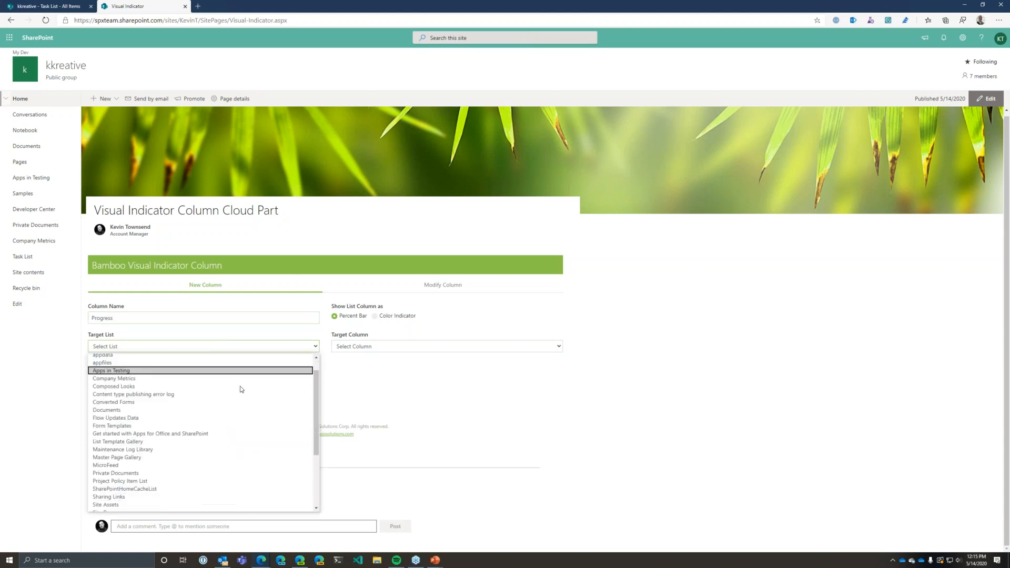
scroll(241, 390, "down", 3)
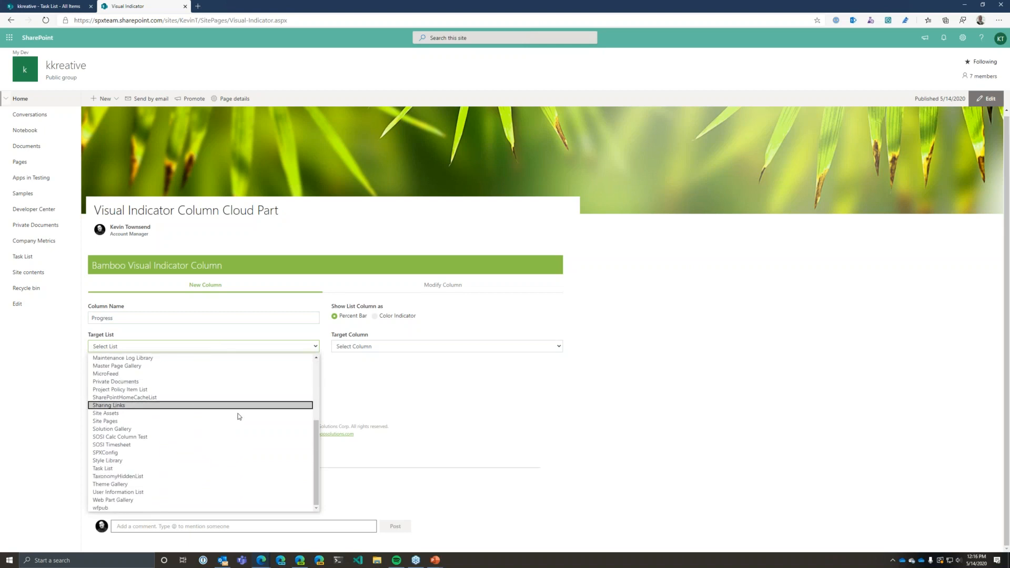
left_click(108, 468)
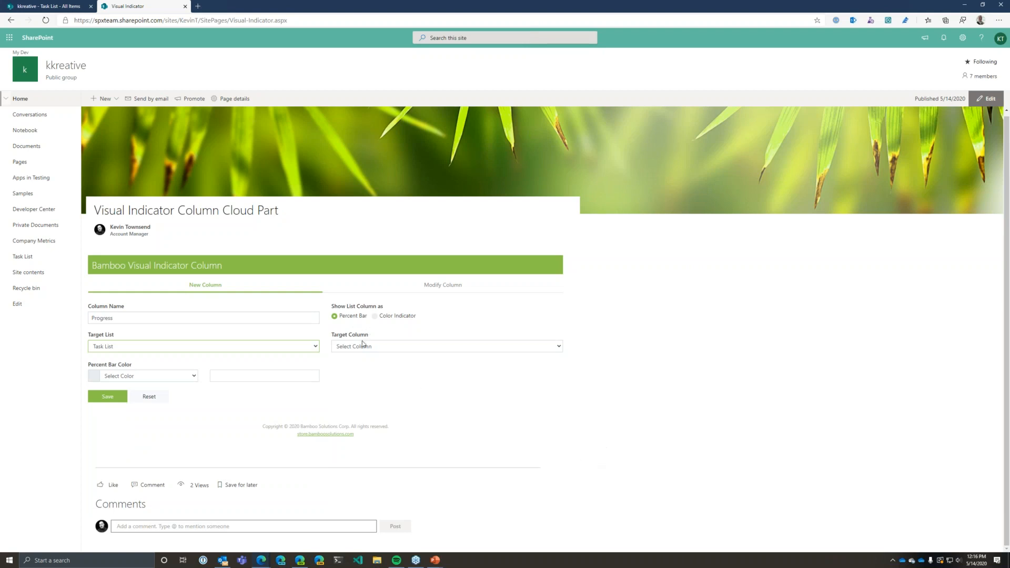
Set the new column's target column to Progress Percentage and its percent bar color to Indigo
left_click(409, 349)
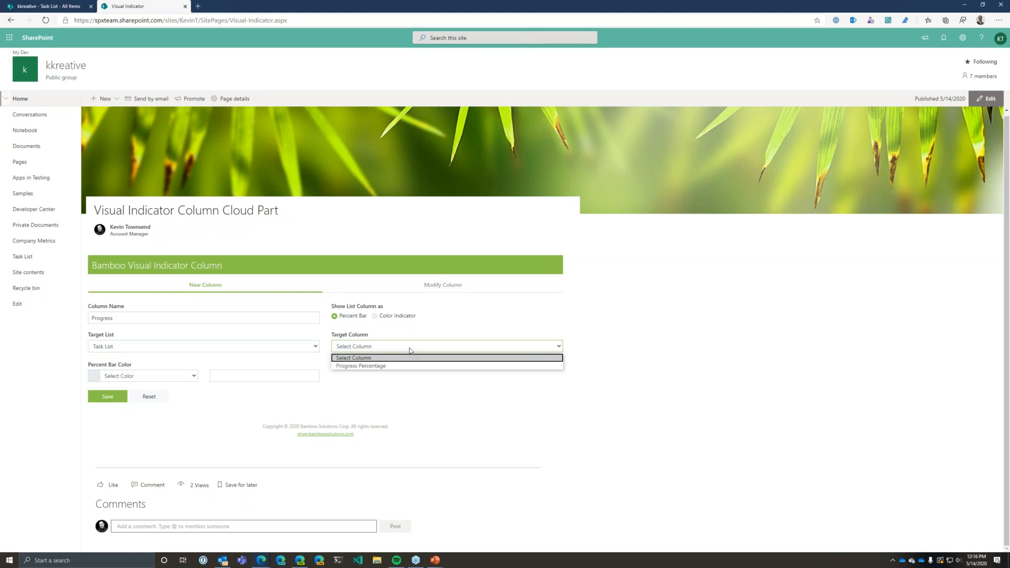
left_click(378, 379)
left_click(366, 347)
left_click(342, 367)
left_click(123, 376)
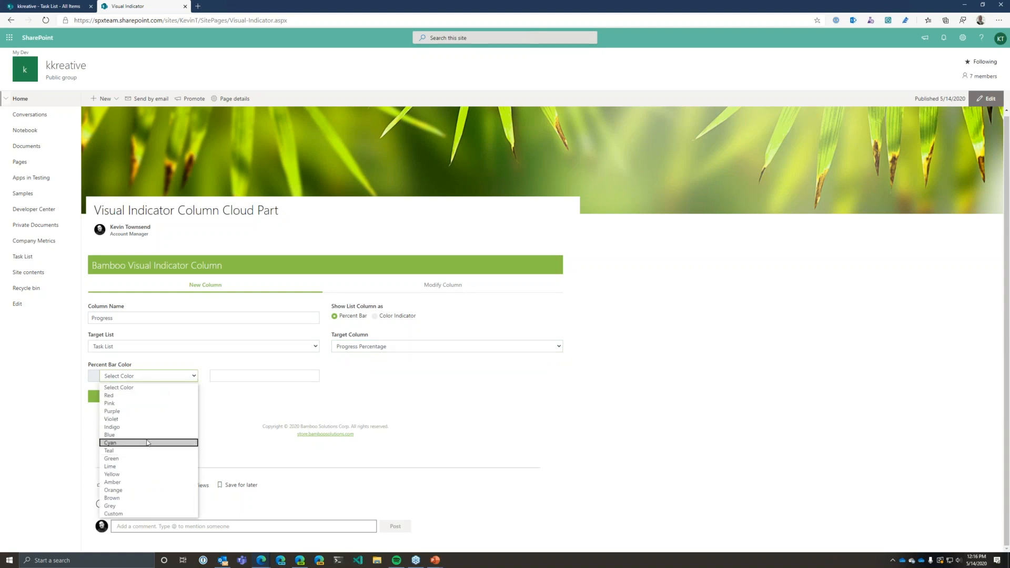
left_click(141, 428)
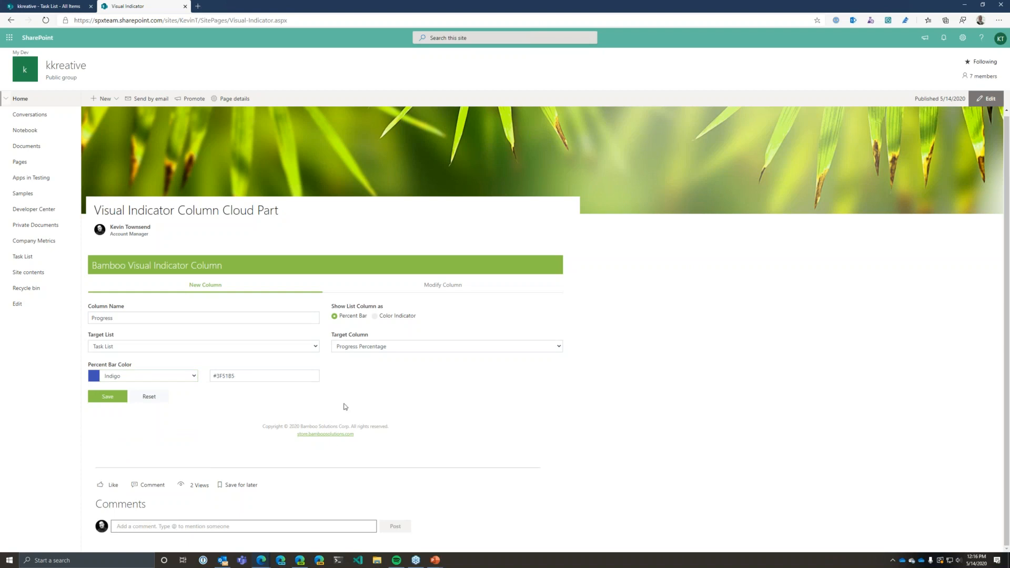
Load the existing Progress column of the Task List for modification
left_click(430, 287)
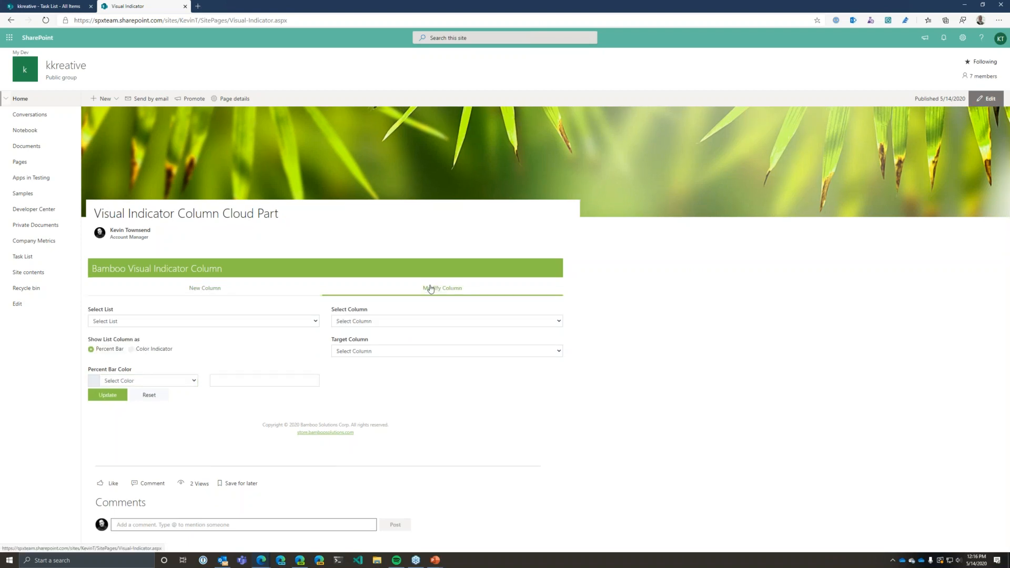
left_click(144, 319)
left_click(120, 341)
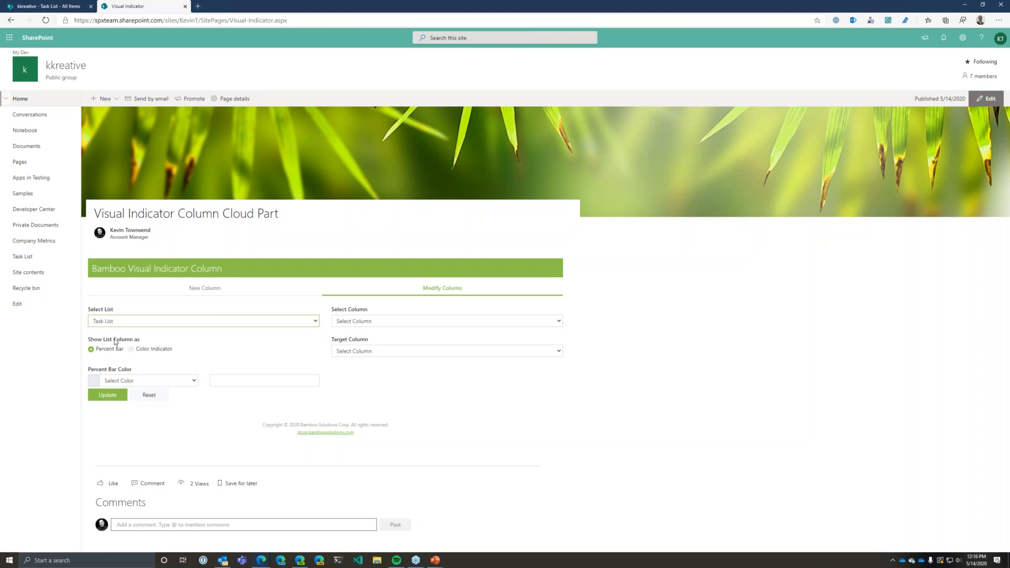
left_click(349, 319)
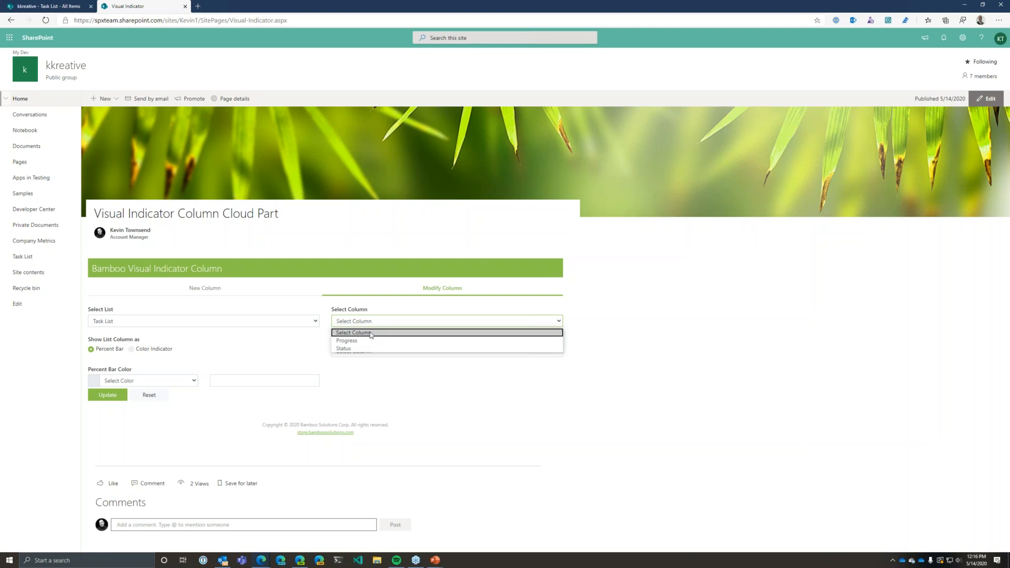
left_click(358, 341)
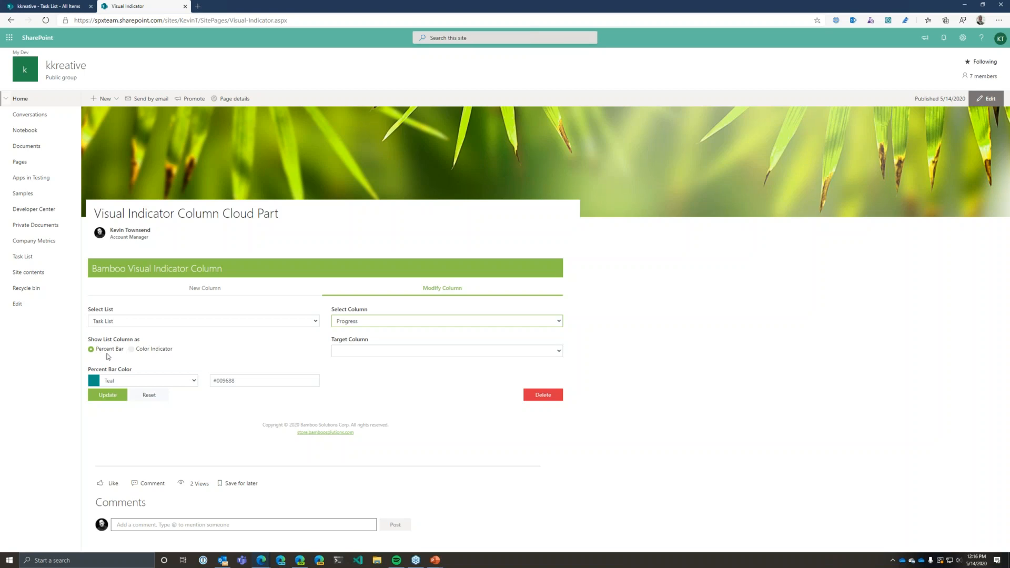
Examine the Progress column's target column options, percent bar colors and the Color Indicator alternative
left_click(363, 351)
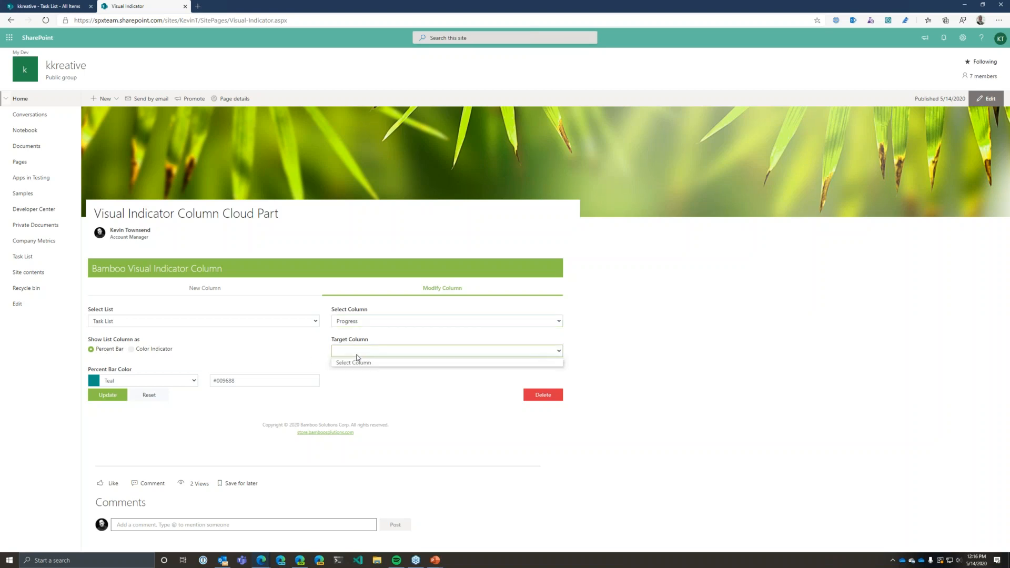
left_click(340, 362)
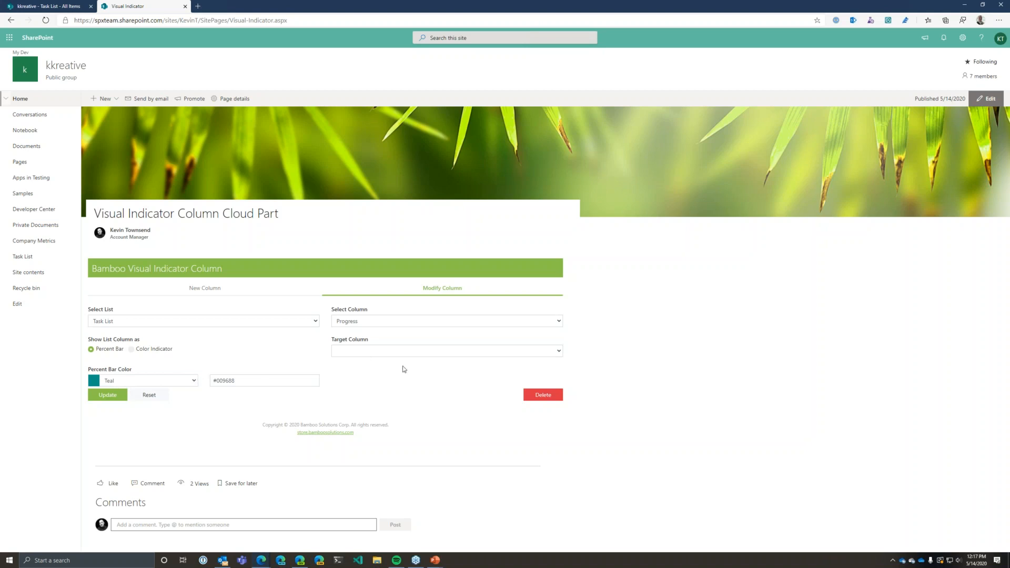
left_click(179, 383)
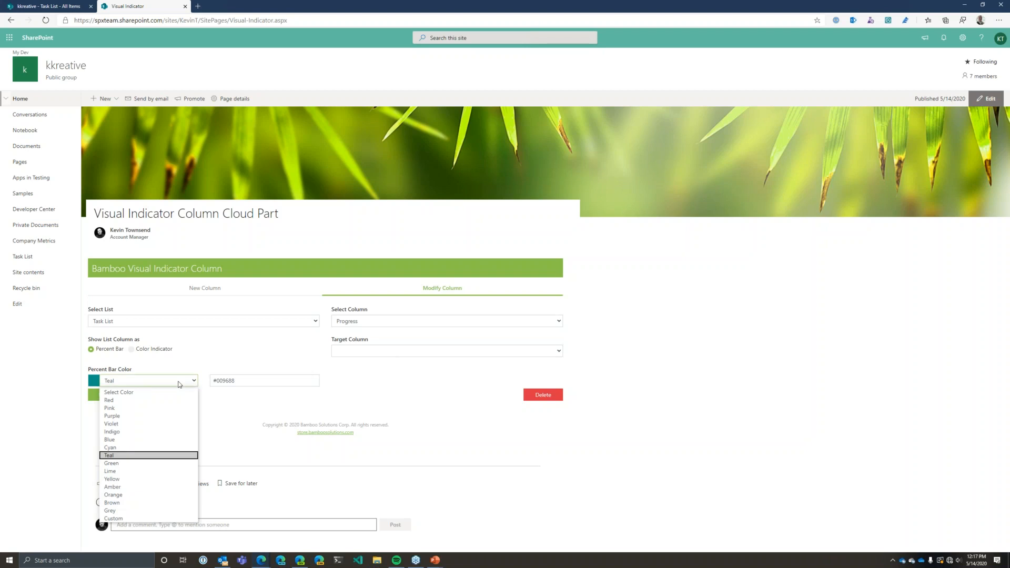
left_click(180, 383)
left_click(378, 351)
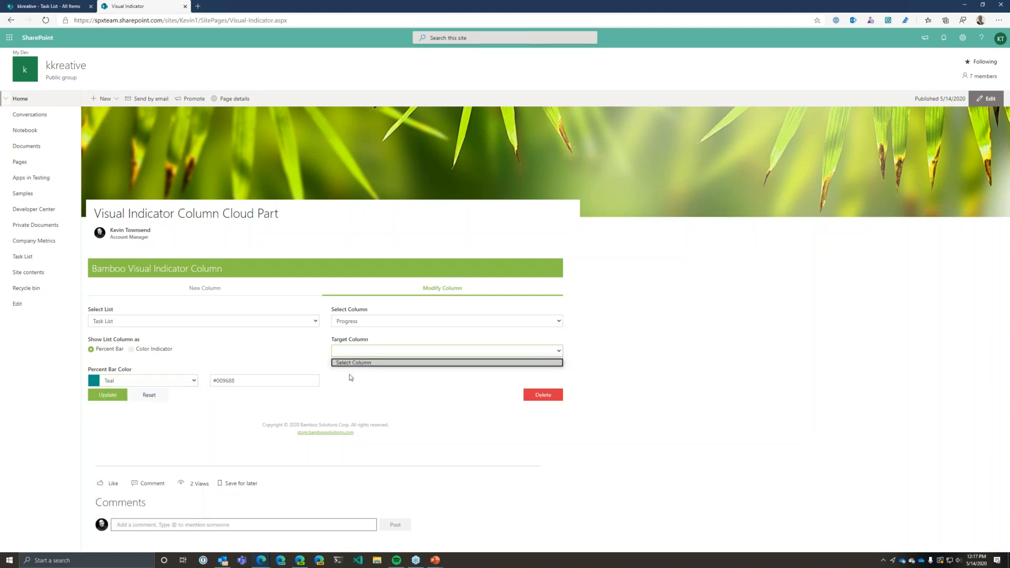
left_click(282, 354)
left_click(374, 356)
left_click(312, 355)
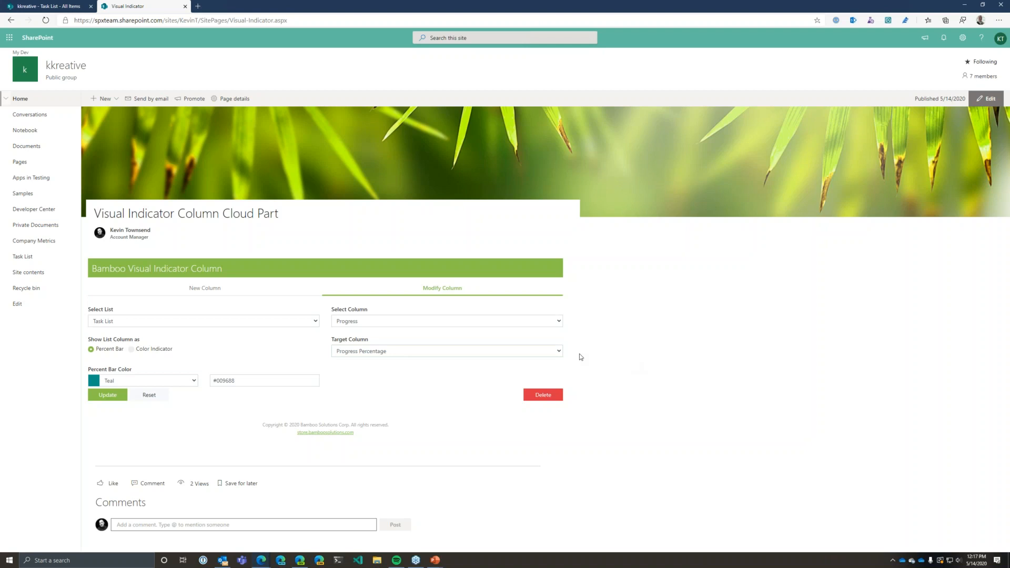
left_click(538, 356)
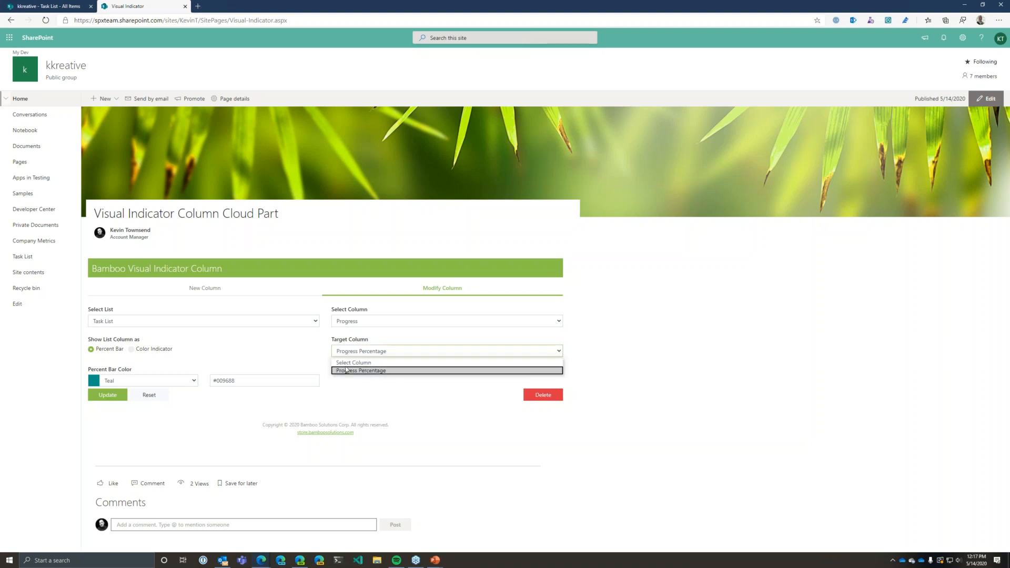
left_click(298, 356)
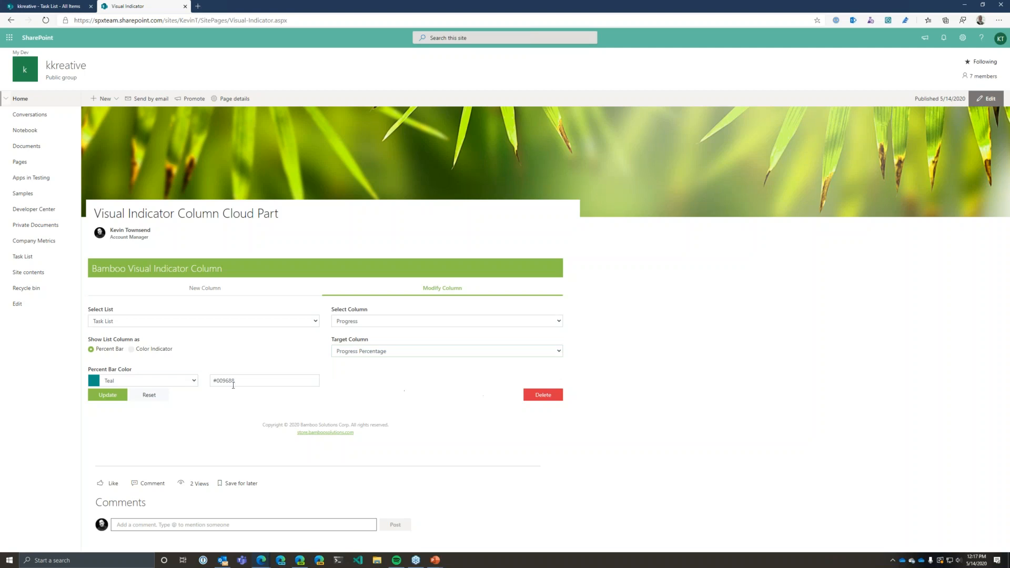
left_click(156, 350)
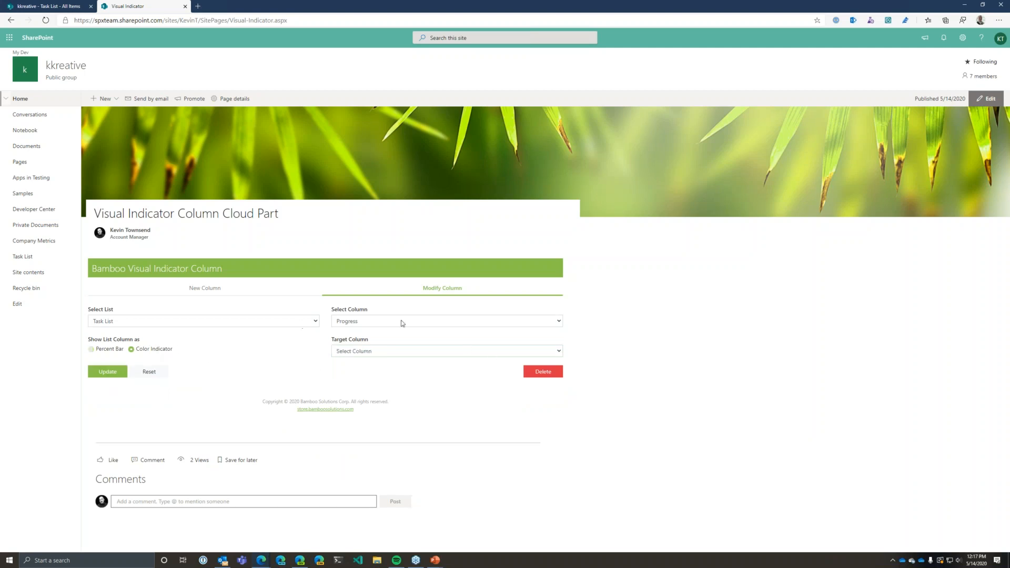
left_click(103, 351)
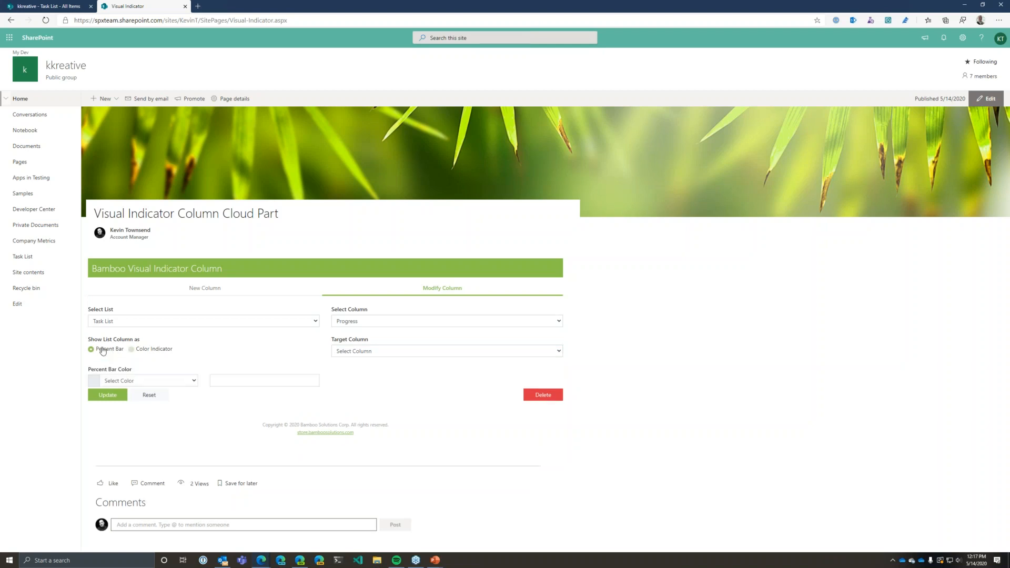
Load the Task List's Status column for modification and examine the color assigned to each status item
left_click(402, 322)
left_click(368, 349)
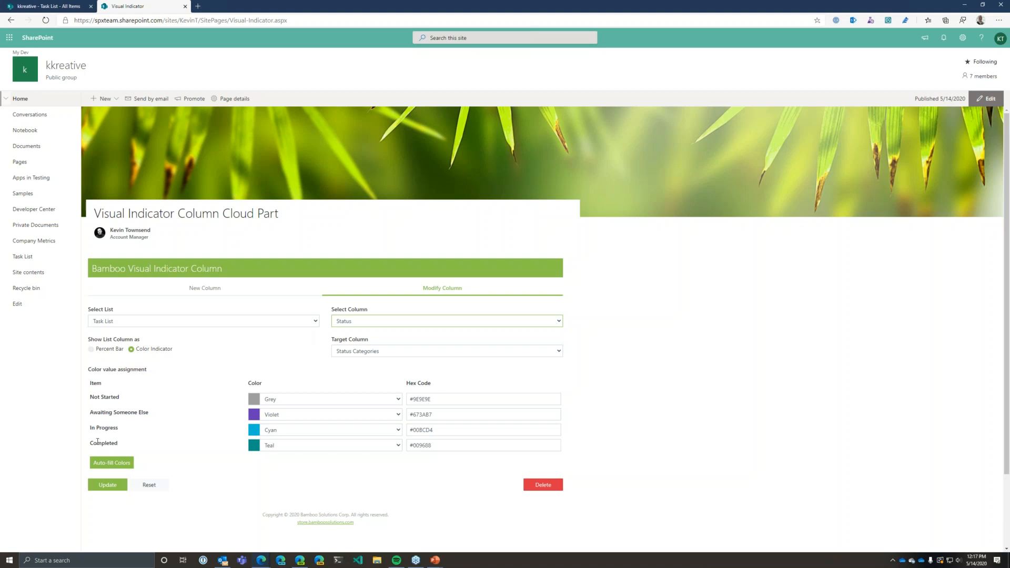
left_click_drag(91, 397, 127, 443)
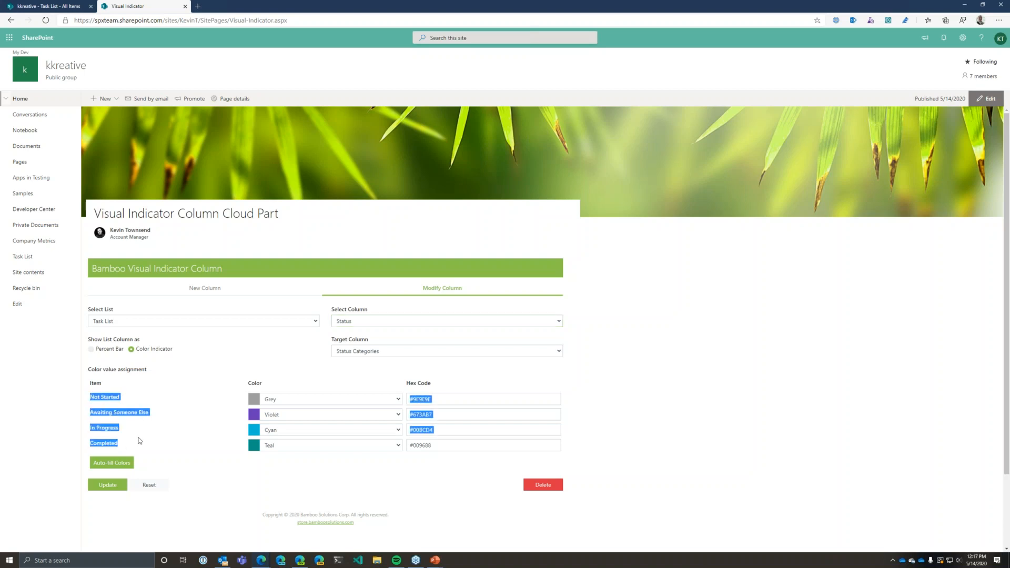
left_click(139, 440)
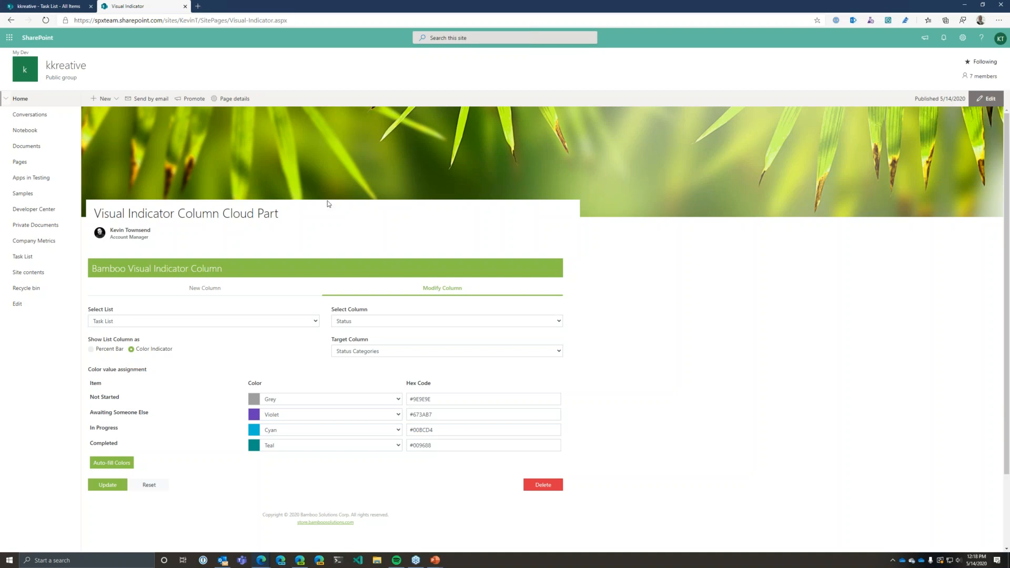
Show the Task List in the other browser tab and reload it to check the Progress and Status indicators
key("ctrl+Tab")
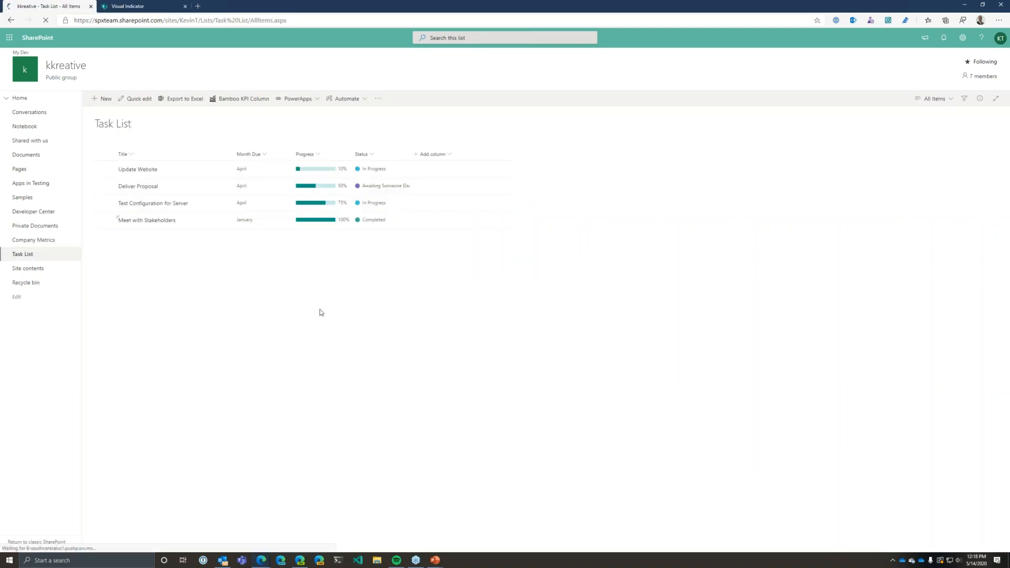
key("F5")
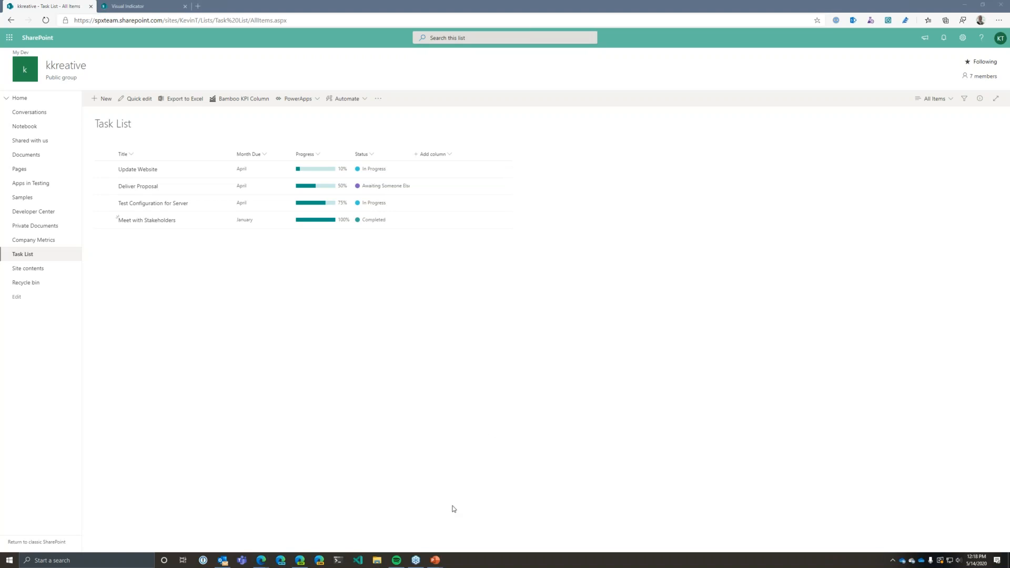
left_click(298, 259)
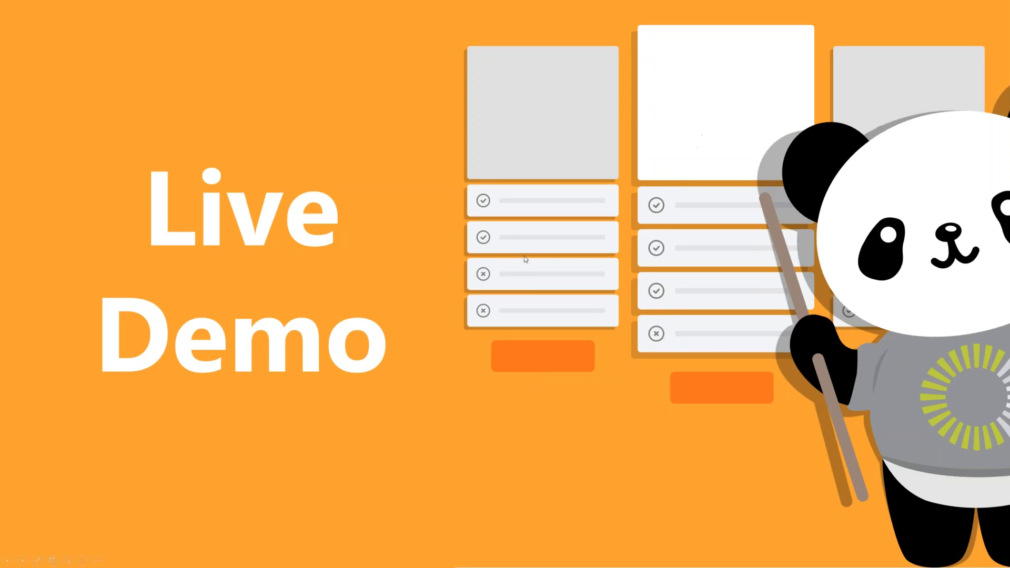
left_click(545, 251)
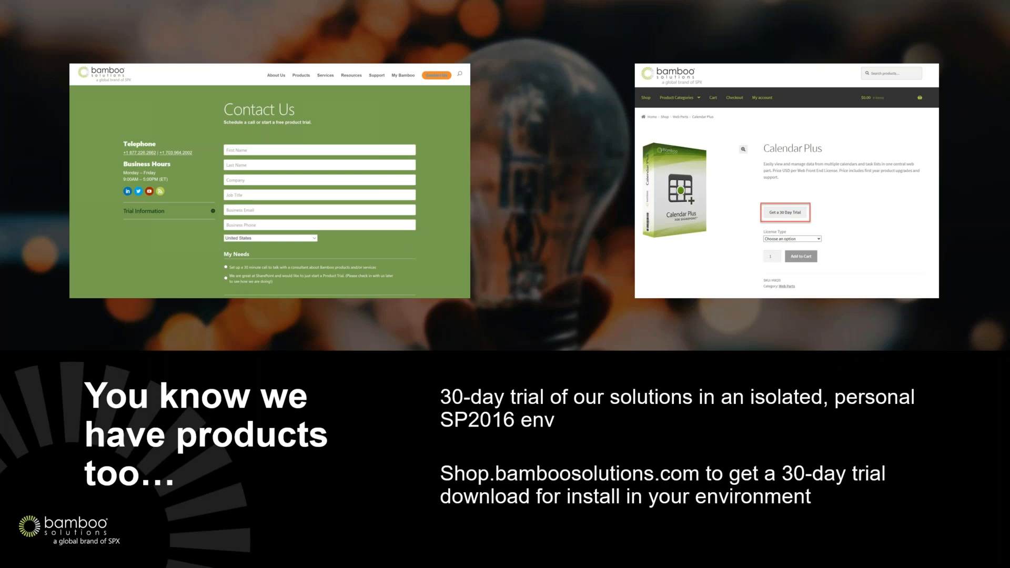
key("Right")
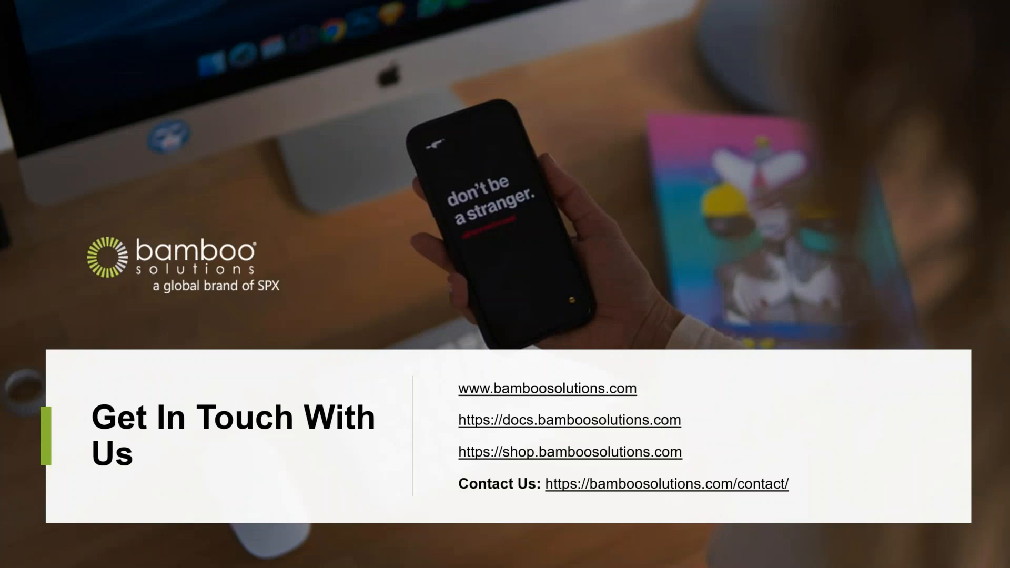